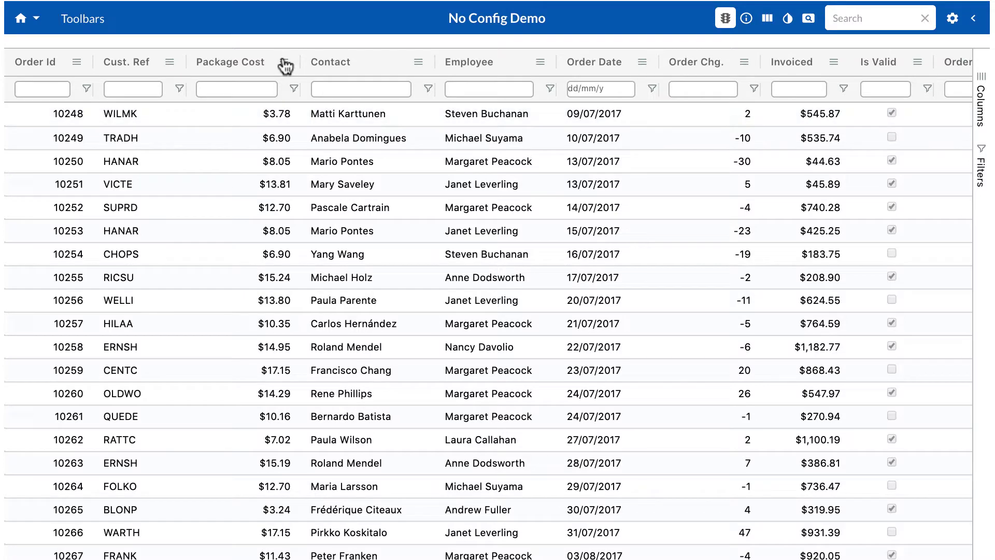
Create a gradient column for Package Cost with the default settings and close the gradient column list
left_click(284, 64)
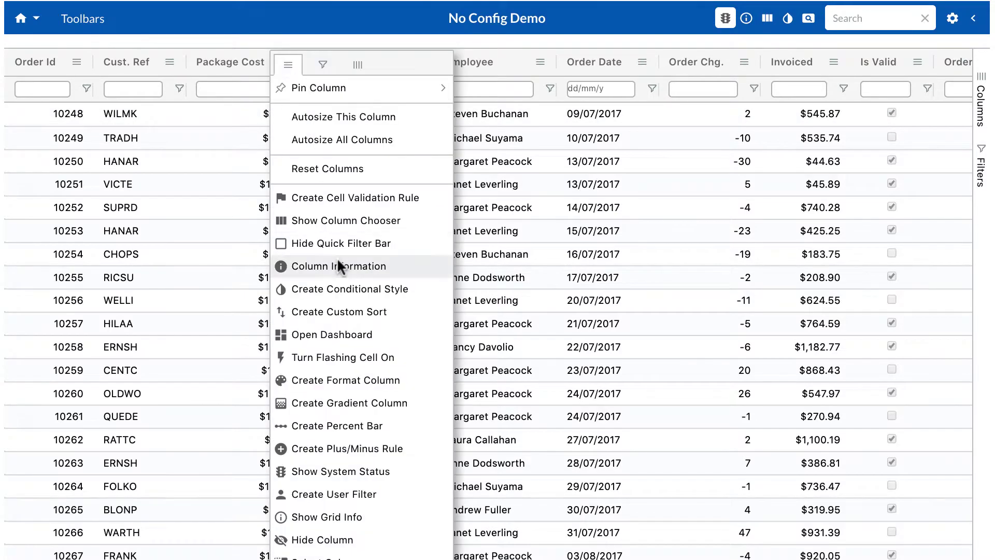
left_click(328, 402)
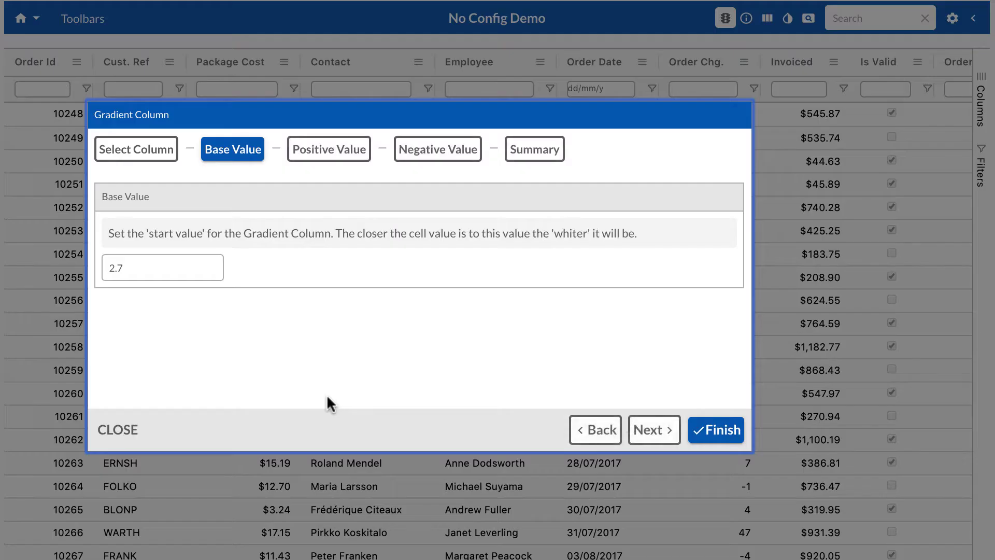
left_click(702, 430)
left_click(121, 432)
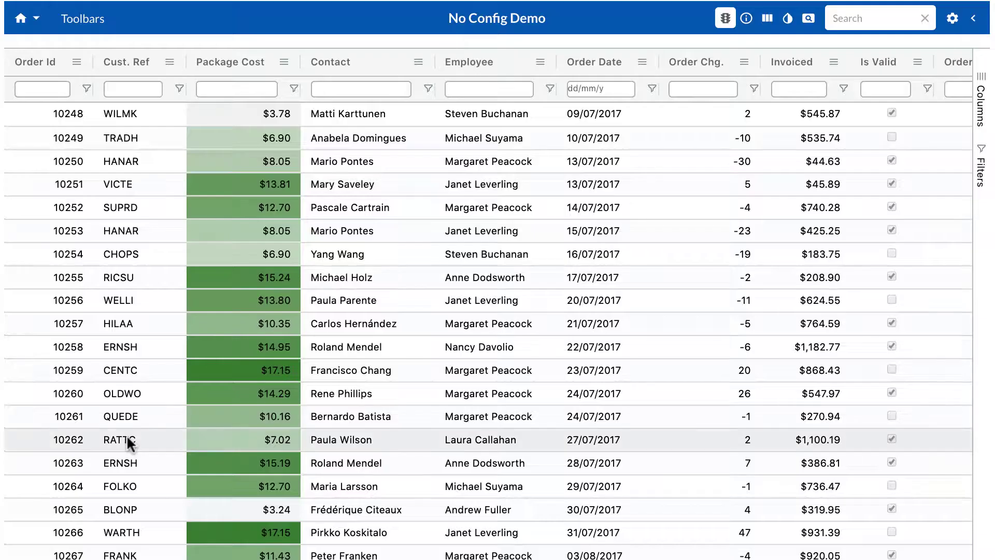
Examine the gradient shading of the Package Cost cells throughout the order rows
scroll(243, 321, "down", 10)
scroll(242, 324, "down", 9)
scroll(242, 315, "down", 10)
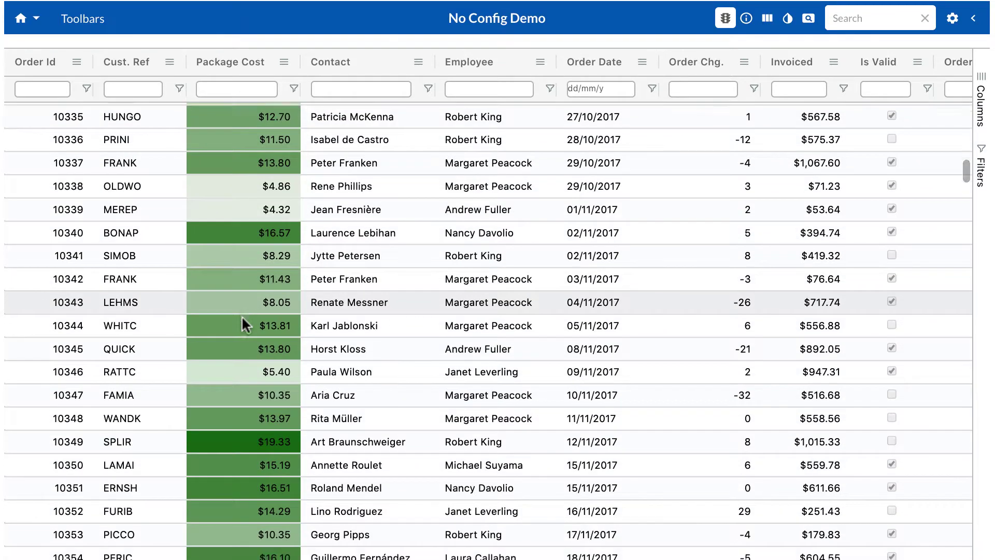
scroll(242, 315, "down", 4)
scroll(242, 316, "up", 20)
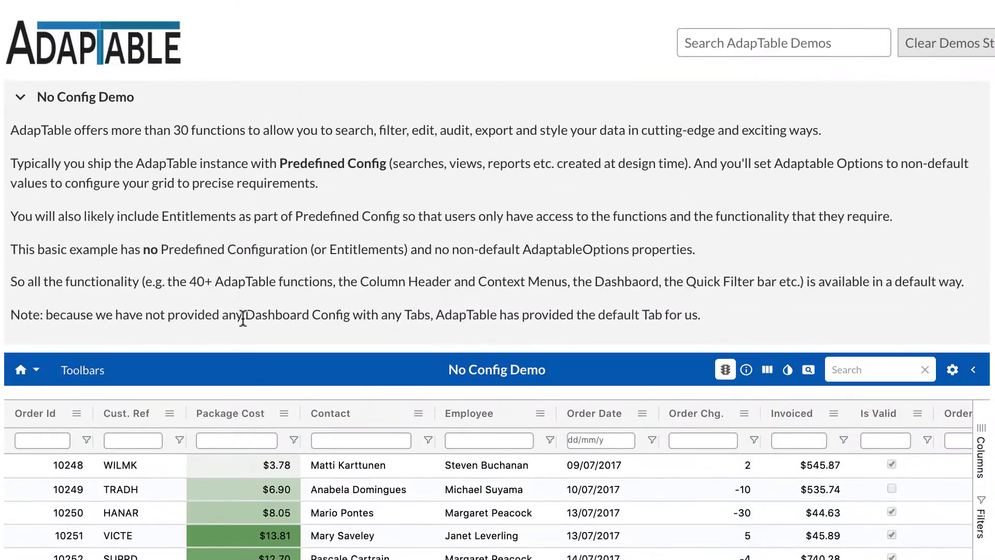
scroll(242, 317, "down", 8)
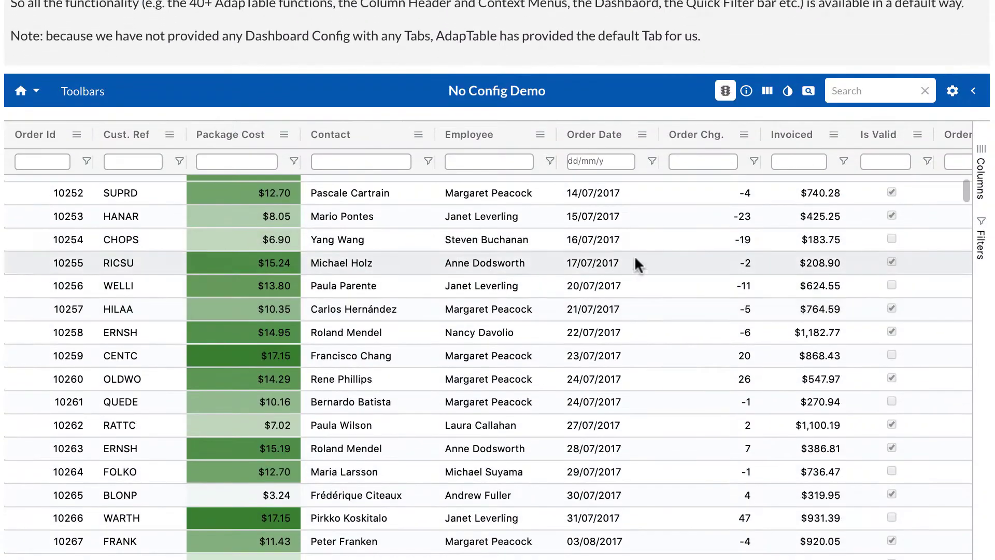
scroll(244, 324, "down", 3)
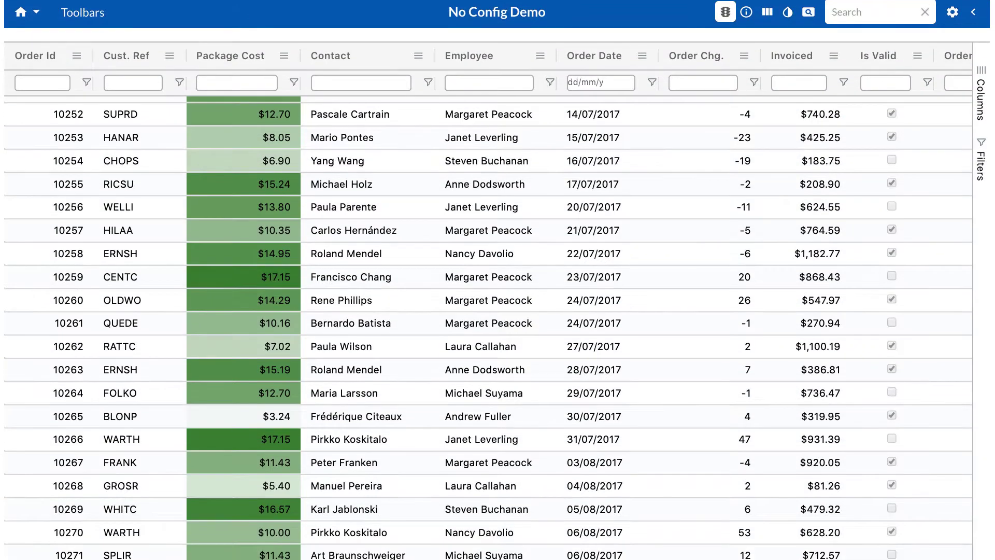
scroll(497, 280, "up", 1)
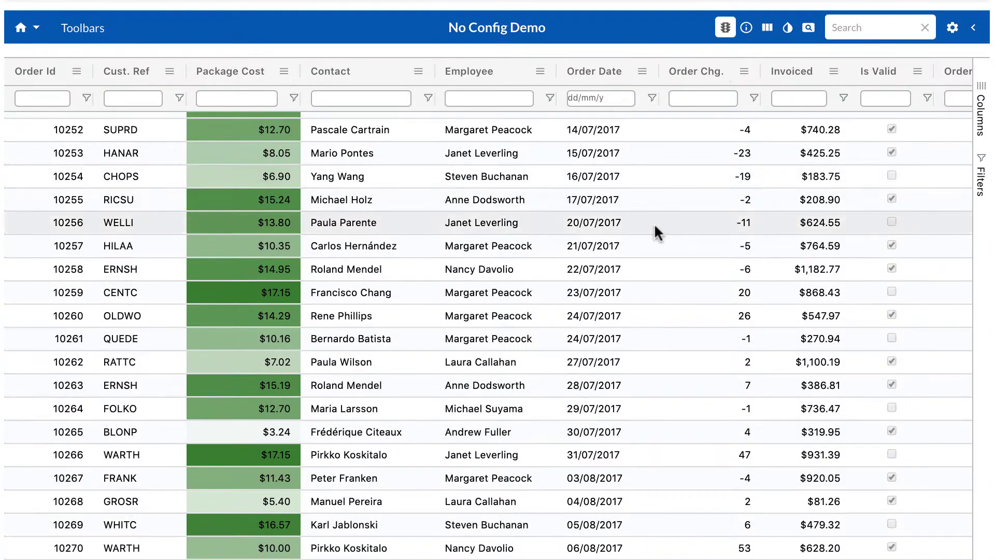
Start a gradient column for Order Chg. with a base value of 1
left_click(743, 73)
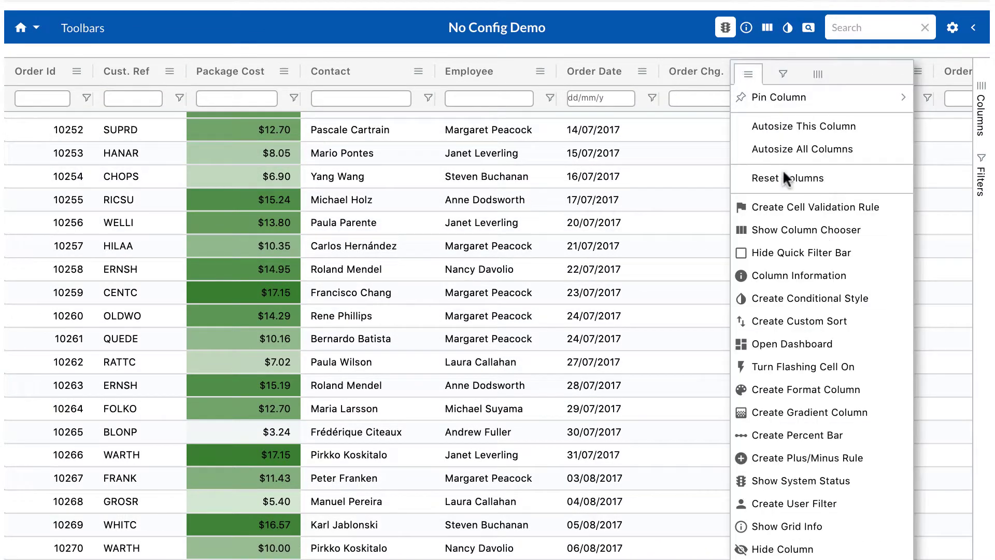
left_click(789, 412)
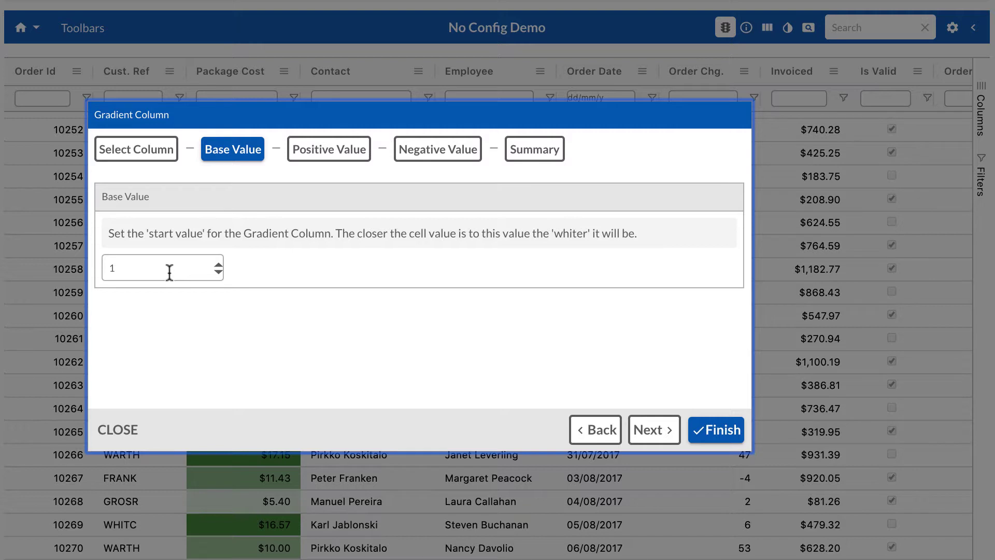
left_click(638, 434)
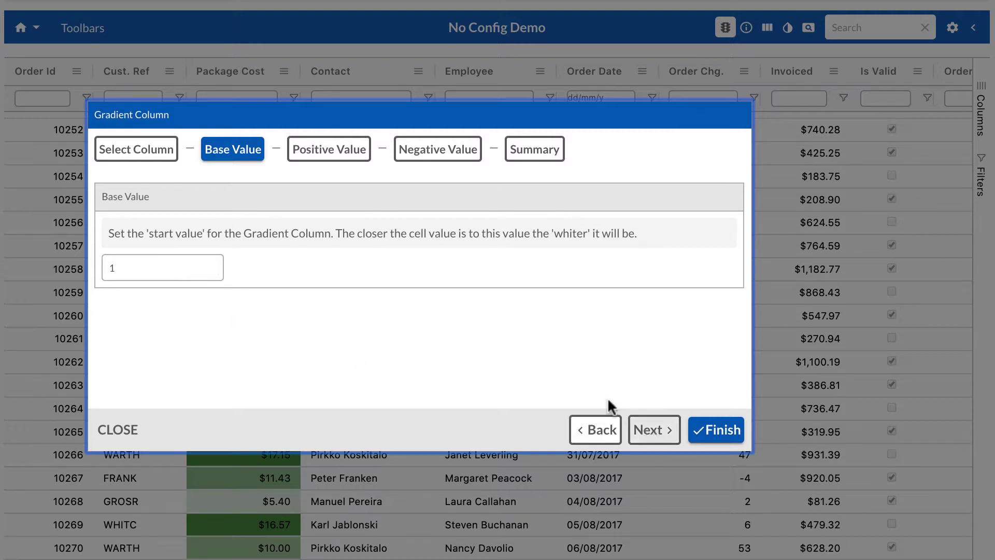
left_click(663, 438)
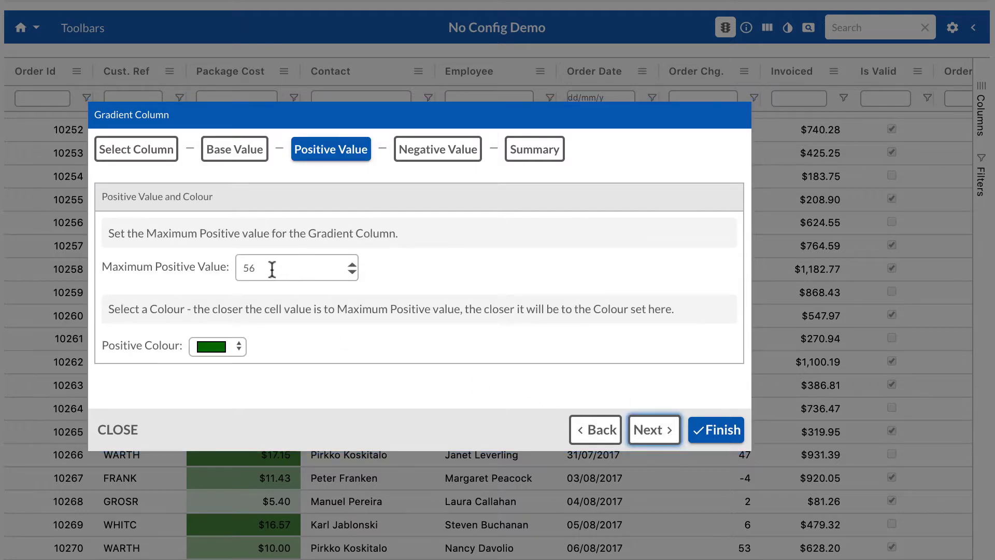
Set the maximum positive value to 60 and the positive colour to bright green
left_click_drag(265, 268, 241, 268)
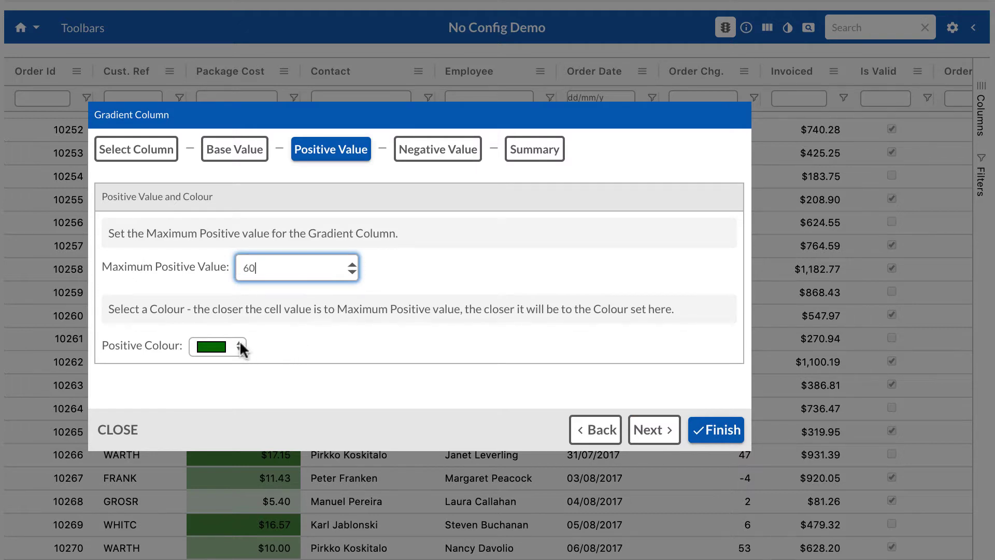
left_click(219, 347)
left_click(245, 392)
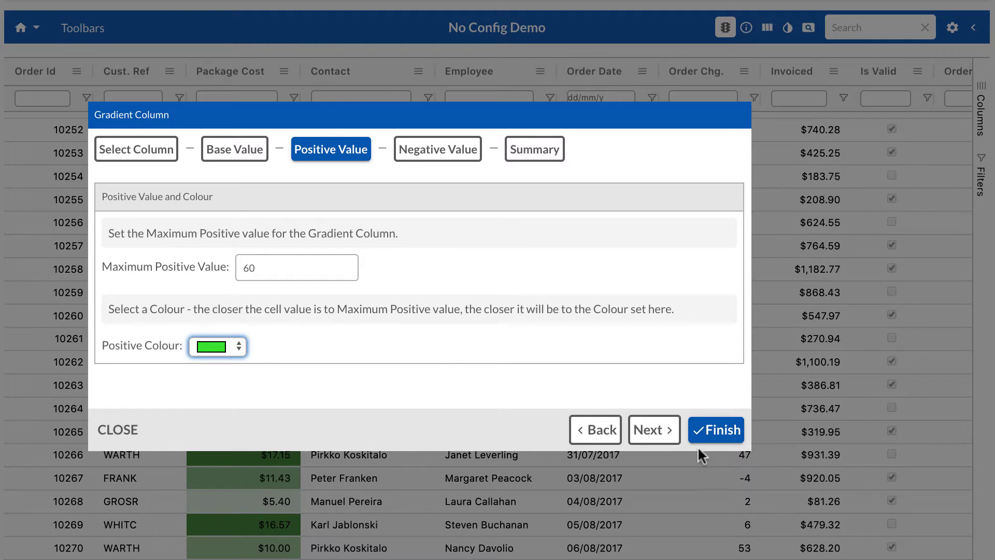
Set the maximum negative value to -60, finish the Order Chg. gradient column and close the gradient column list
left_click(656, 430)
left_click_drag(280, 269, 226, 270)
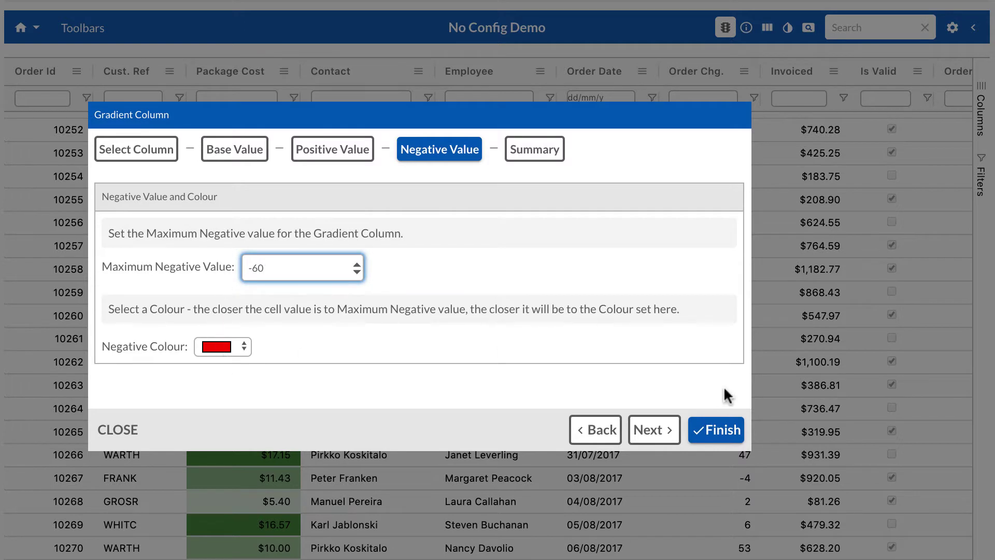
left_click(662, 433)
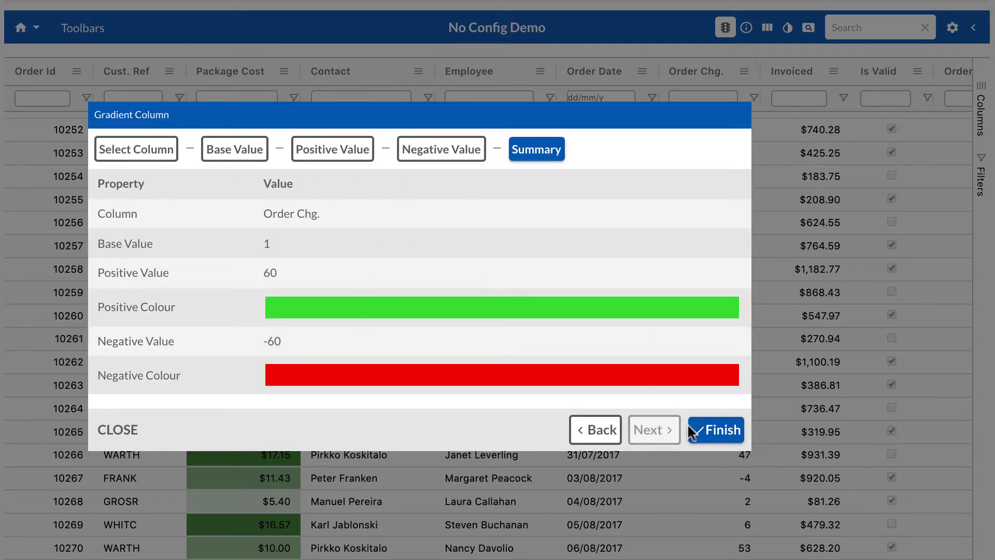
left_click(718, 430)
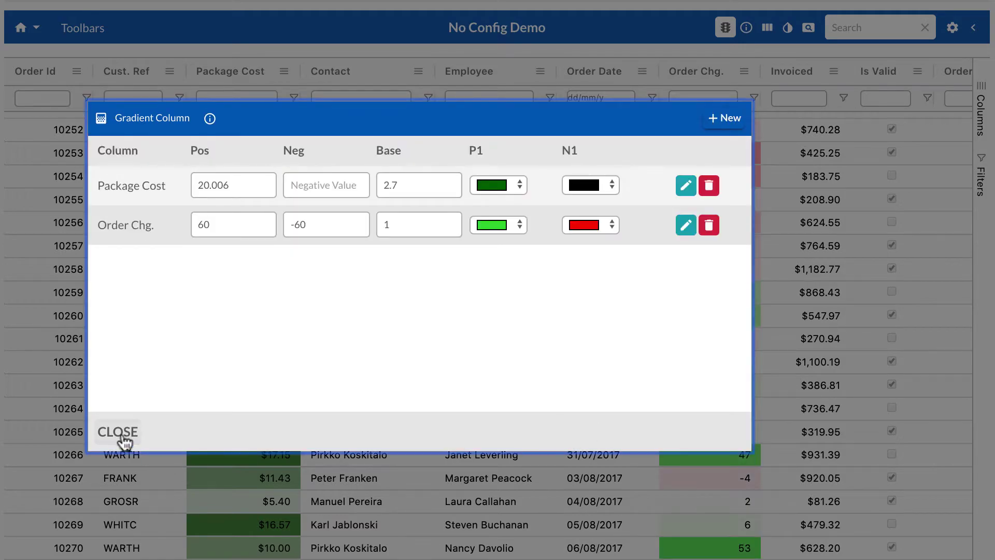
left_click(104, 433)
Sort the orders by Order Chg. in ascending order and view the first rows
scroll(713, 241, "down", 5)
scroll(713, 238, "down", 15)
scroll(713, 238, "up", 3)
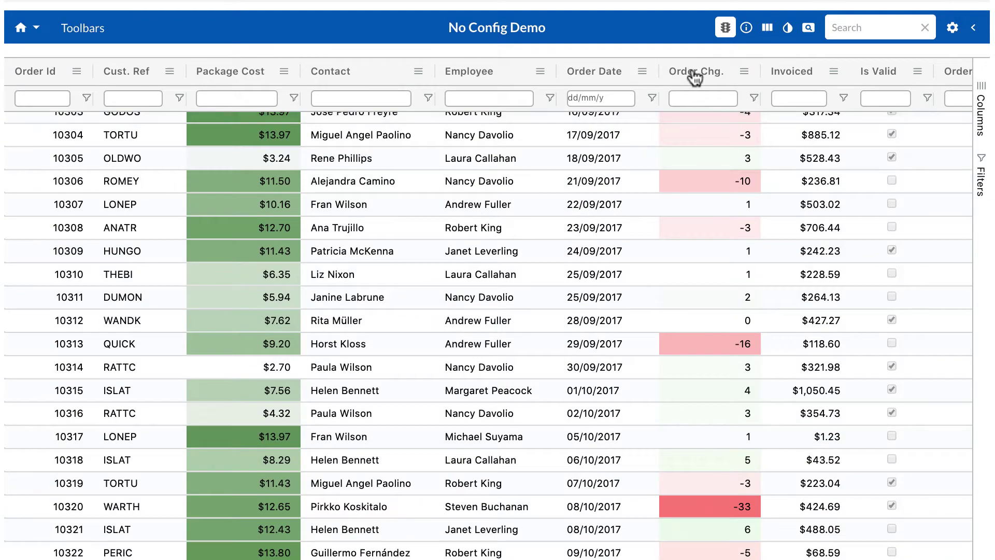
left_click(694, 71)
scroll(728, 207, "up", 10)
scroll(730, 210, "up", 5)
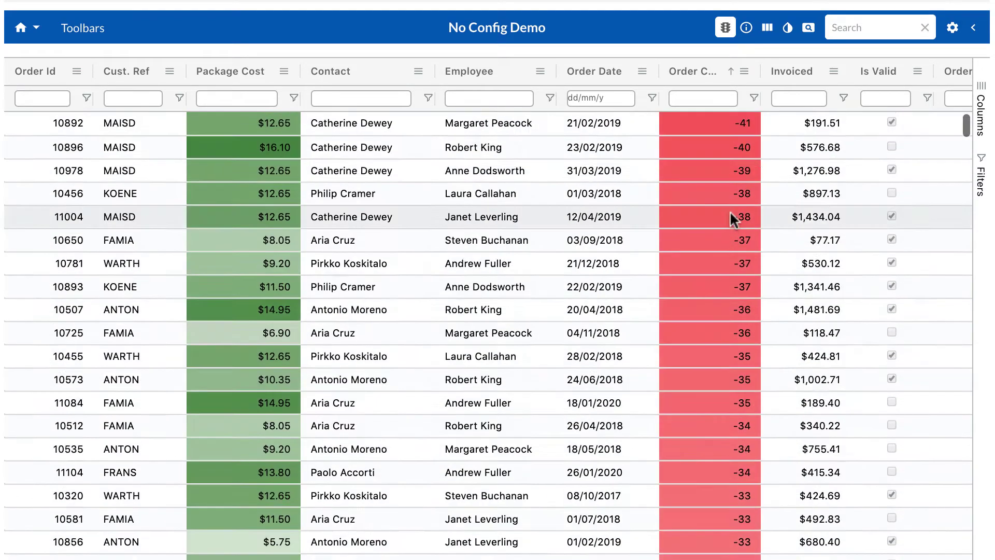
Reverse the Order Chg. sort to descending order and look through the page down to the demo's code
left_click(706, 71)
scroll(709, 197, "down", 20)
scroll(708, 204, "down", 20)
scroll(709, 205, "down", 20)
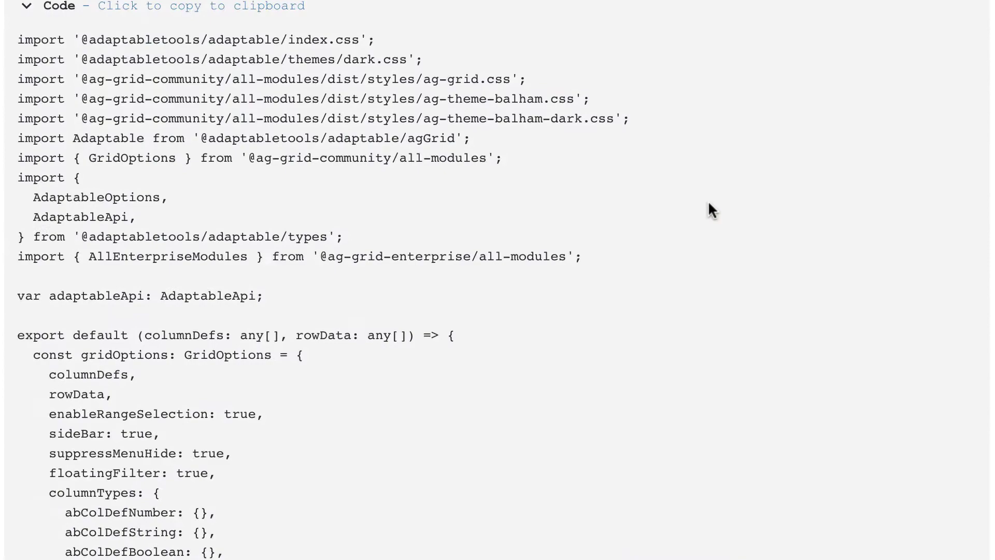
scroll(710, 211, "down", 1)
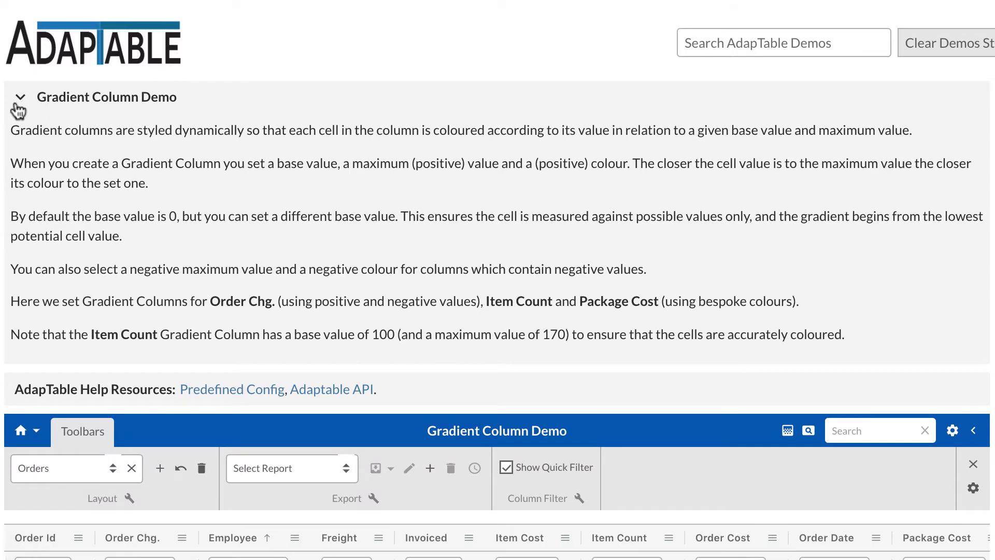
Collapse the Gradient Column Demo description and look over the coloured Order Chg., Item Count and Package Cost columns
left_click(21, 97)
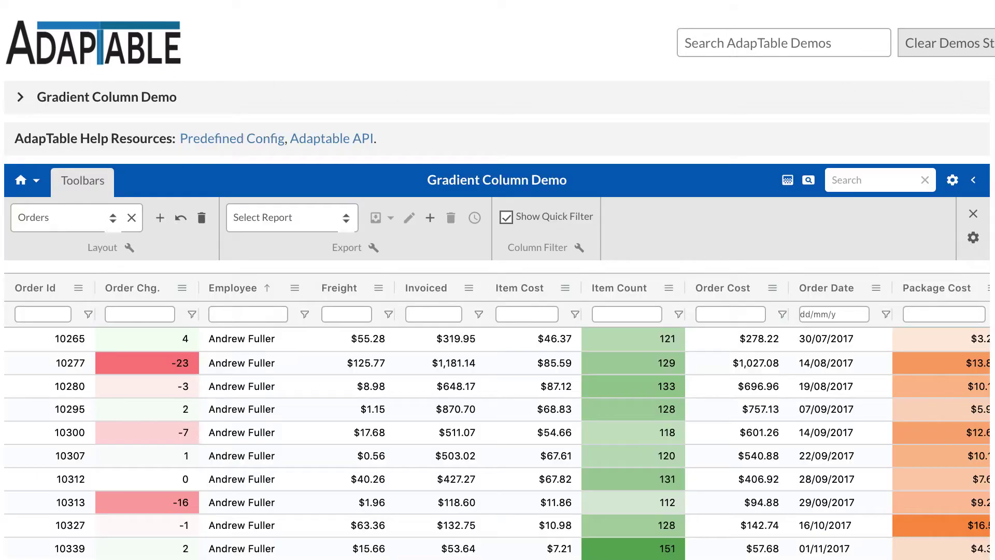
scroll(498, 279, "down", 3)
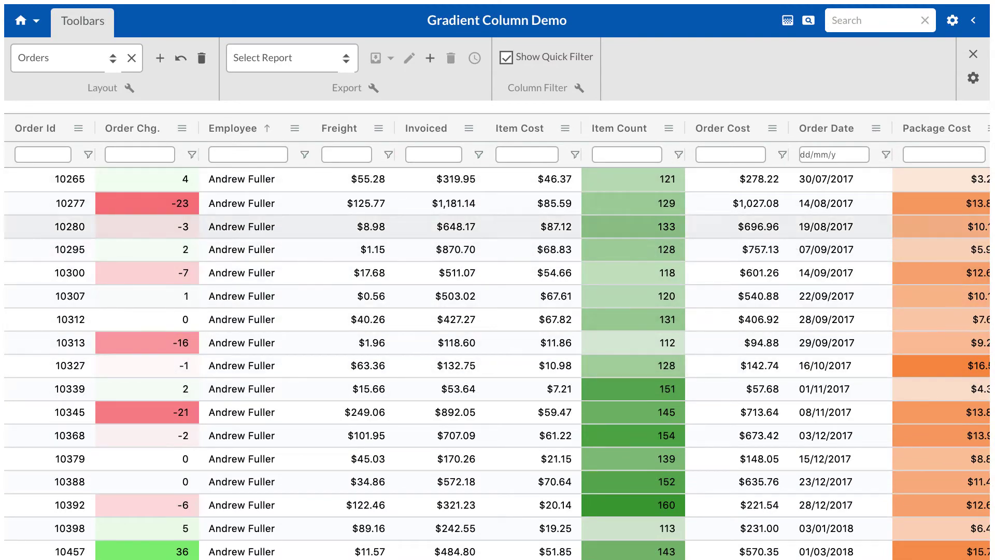
scroll(884, 222, "down", 10)
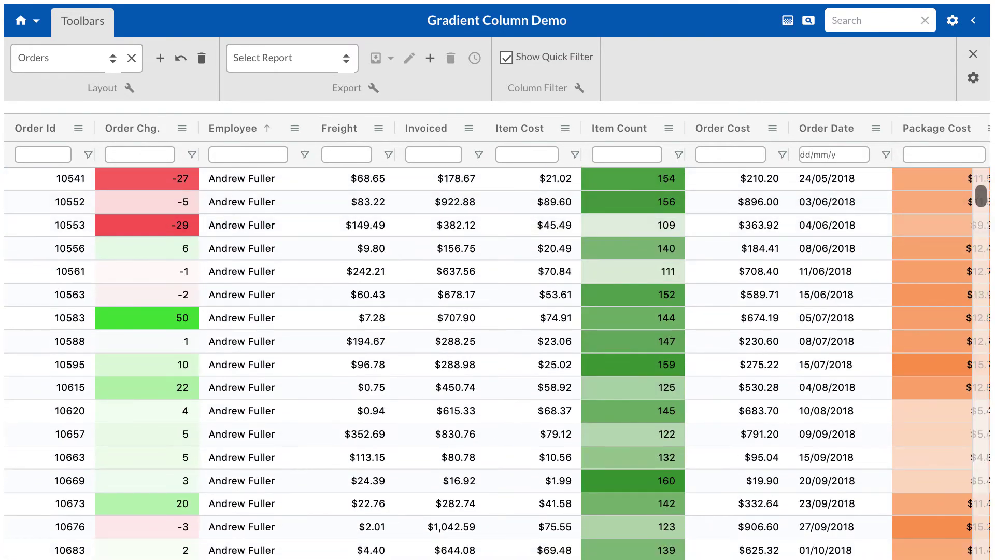
Find the GradientColumn block in the demo's predefined config code and highlight it for review
scroll(496, 280, "down", 15)
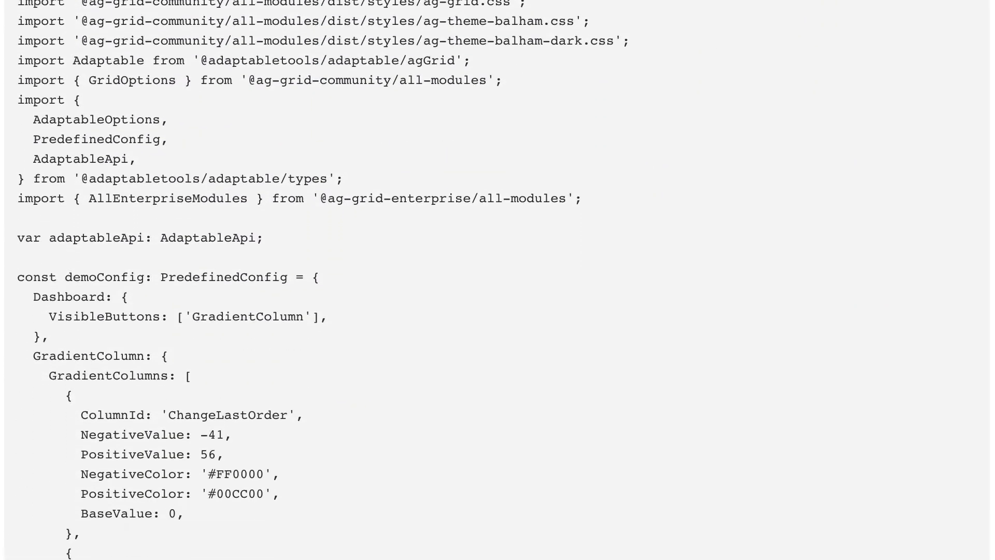
scroll(496, 279, "down", 8)
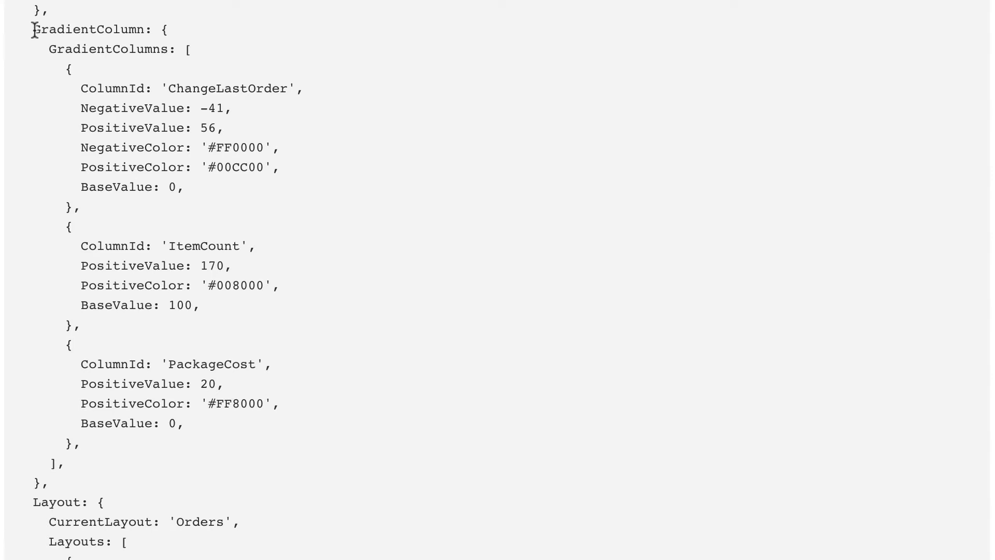
left_click_drag(33, 30, 92, 487)
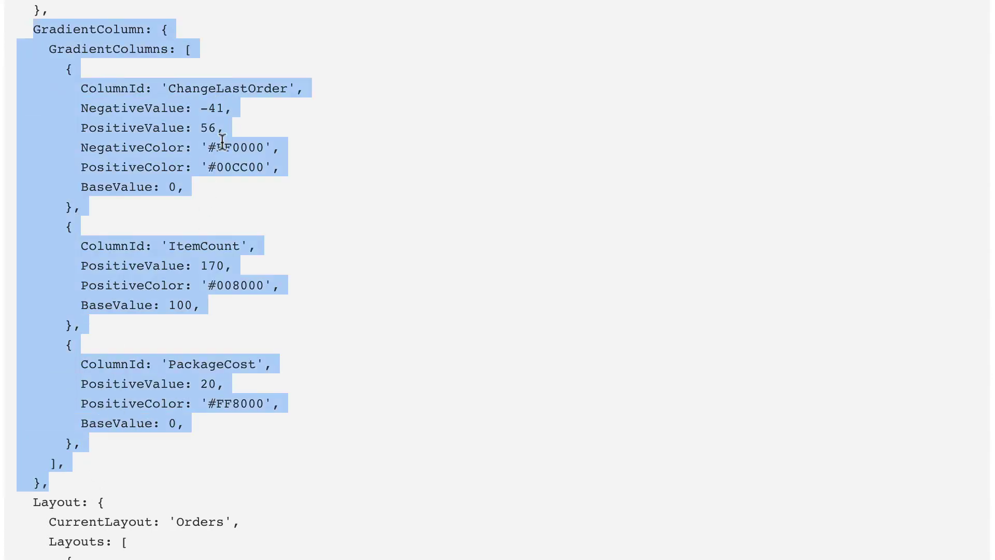
left_click(222, 141)
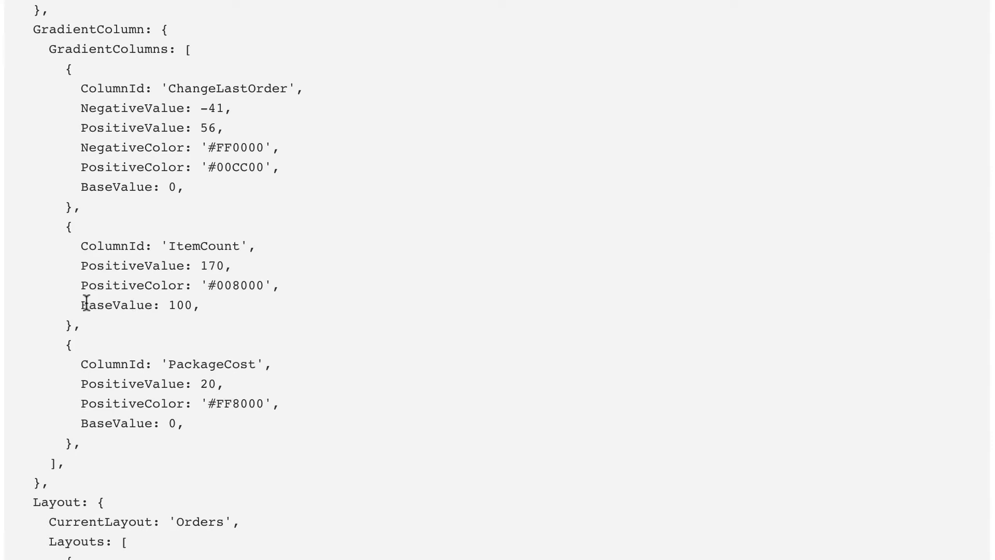
Highlight the ItemCount gradient settings in the code for review and return to the demo grid
left_click(170, 307)
left_click_drag(75, 244, 206, 298)
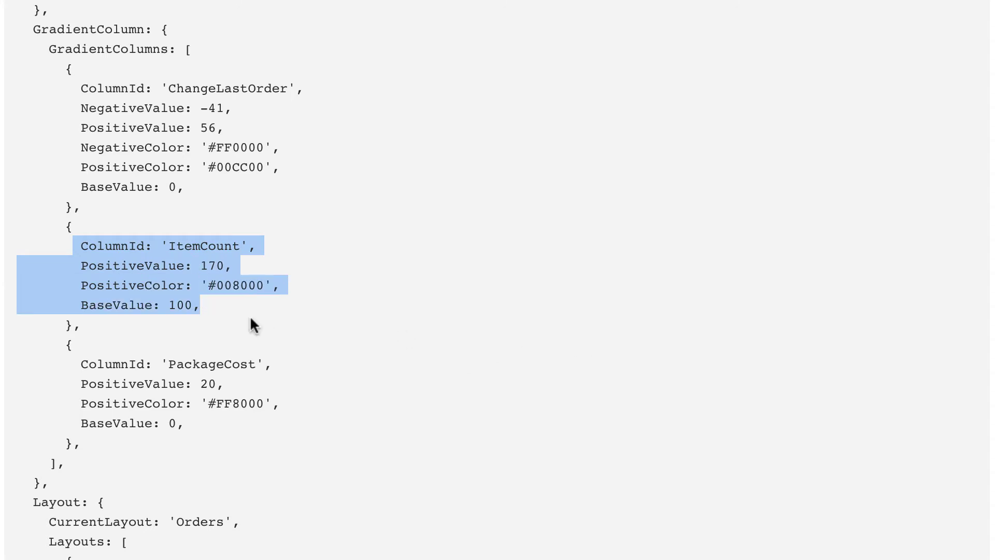
left_click(189, 310)
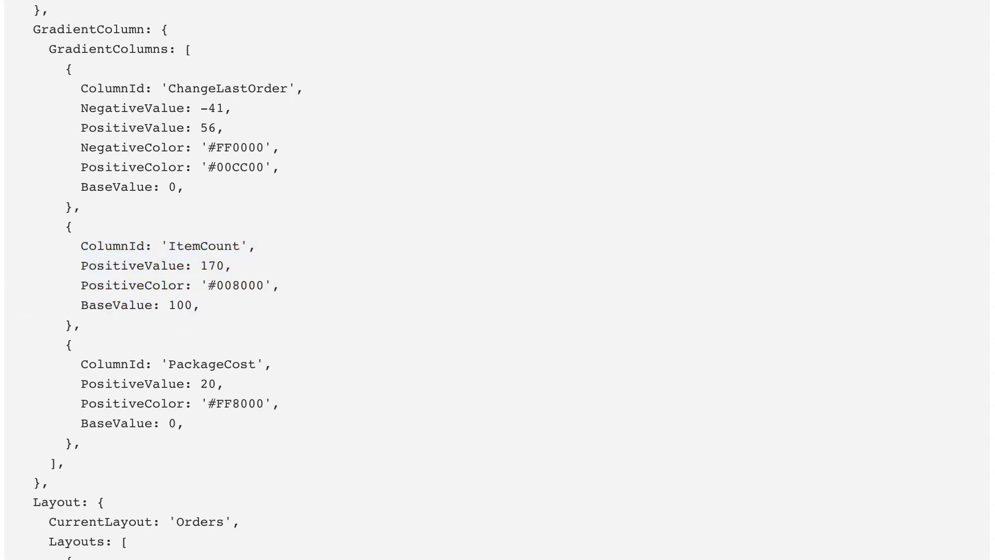
scroll(497, 280, "up", 15)
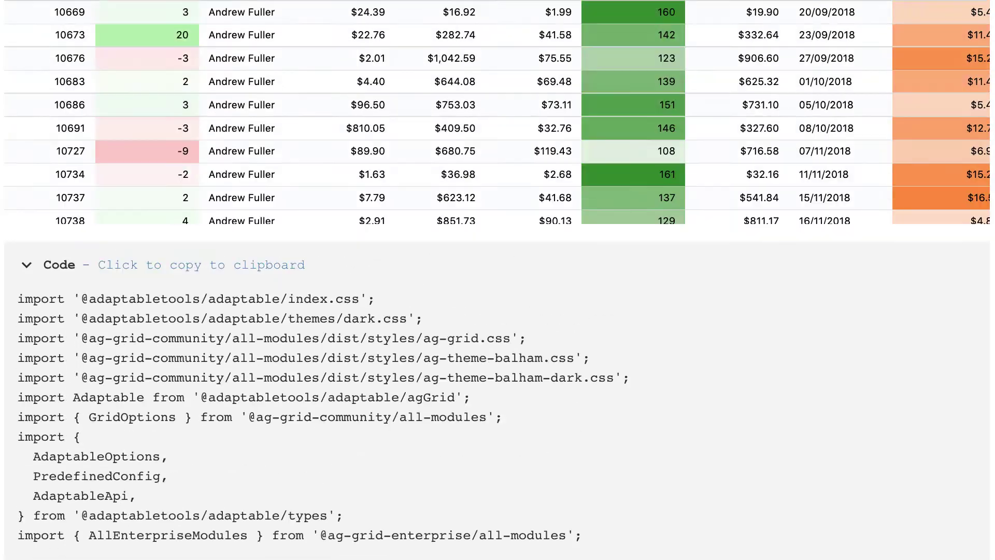
scroll(845, 209, "up", 5)
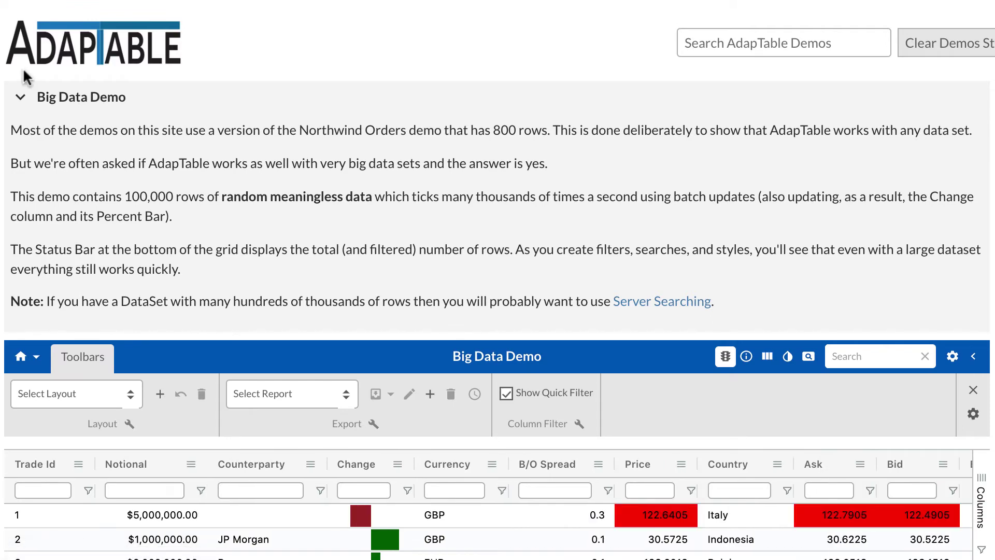
Collapse the Big Data Demo description and look at the ticking trade rows in the grid
left_click(20, 98)
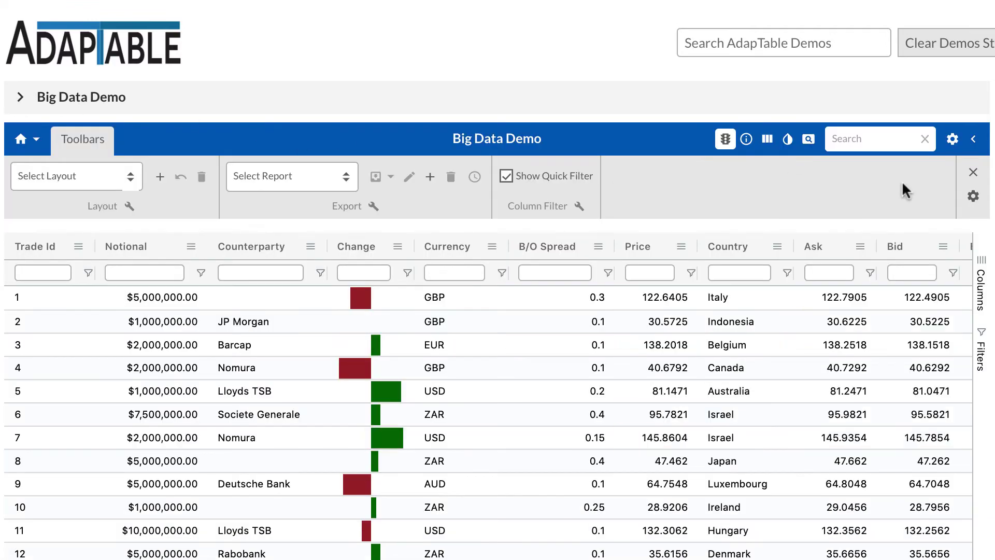
scroll(978, 138, "down", 3)
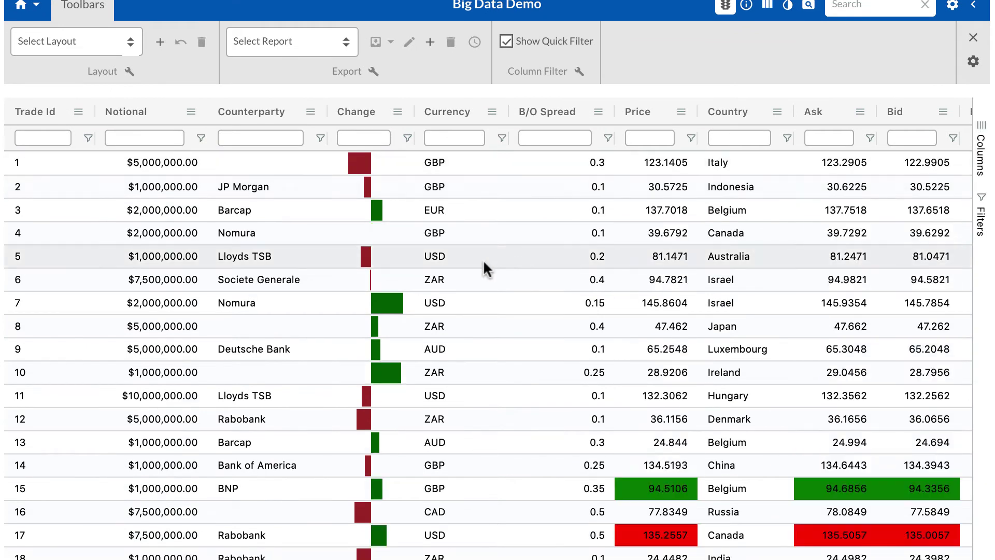
scroll(554, 196, "down", 1)
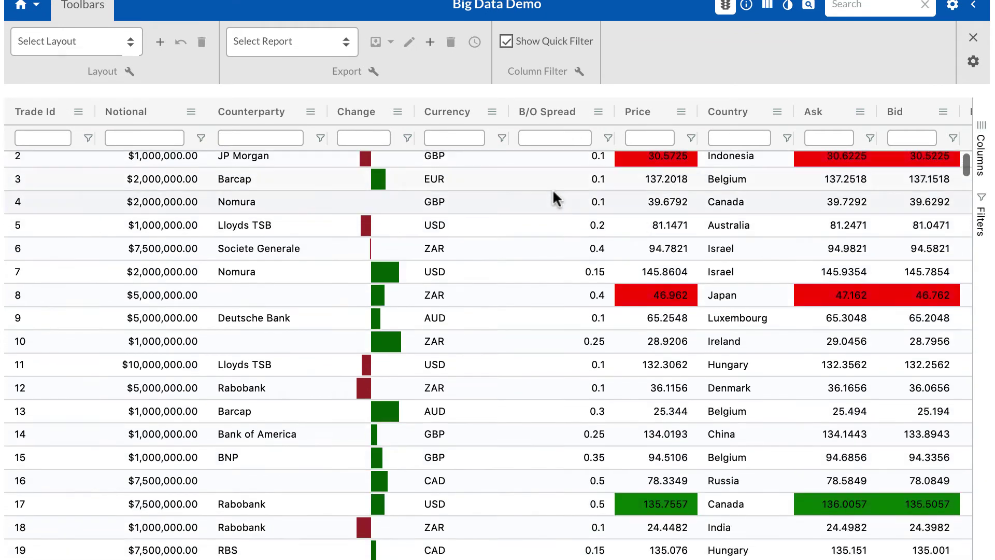
Create a gradient column on B/O Spread with the suggested base value 0.1 and default settings, and return to the trade grid
left_click(598, 111)
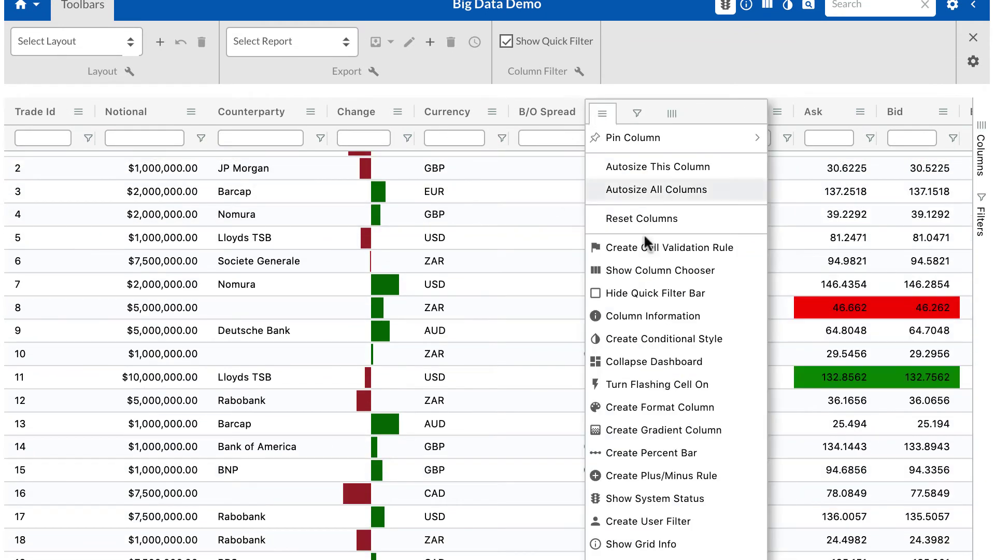
left_click(632, 428)
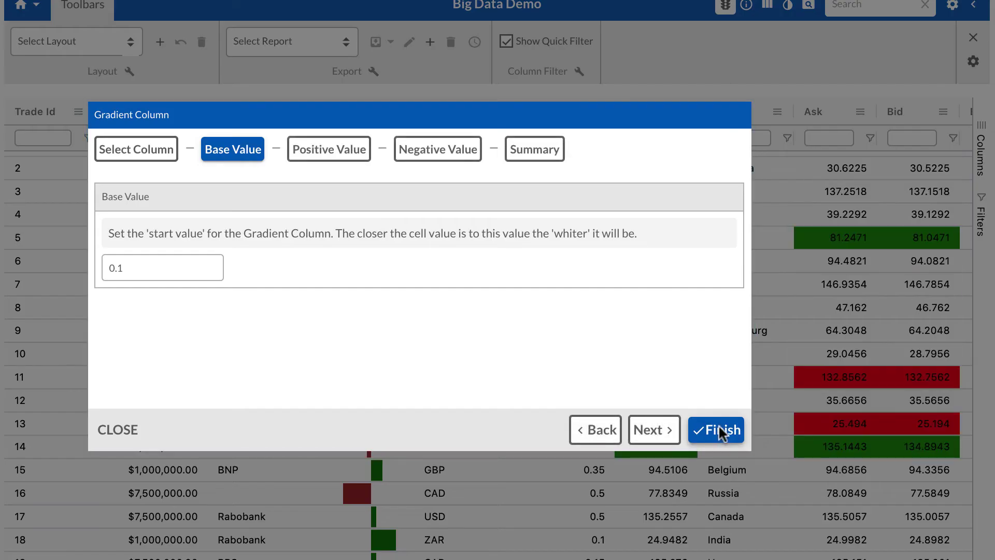
left_click(718, 423)
left_click(112, 439)
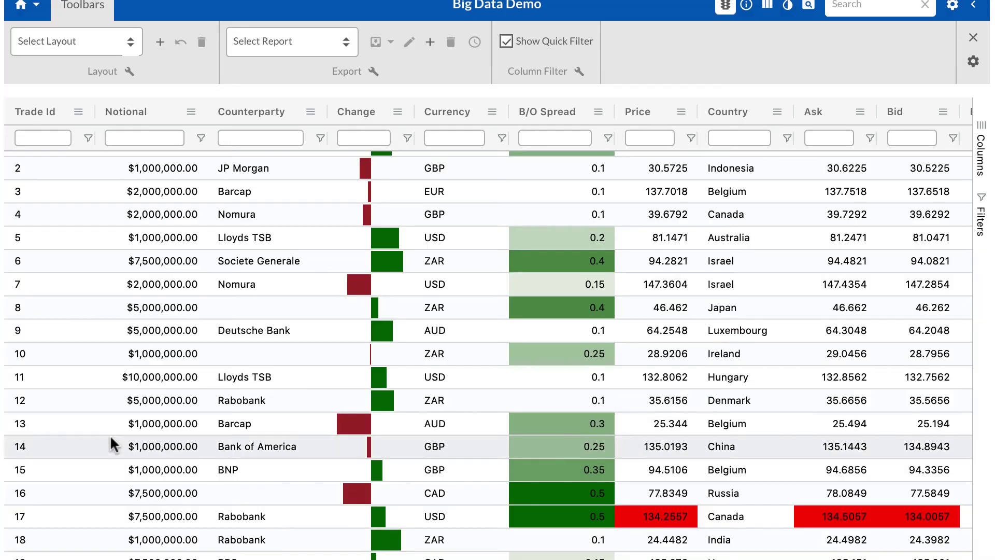
scroll(563, 333, "down", 2)
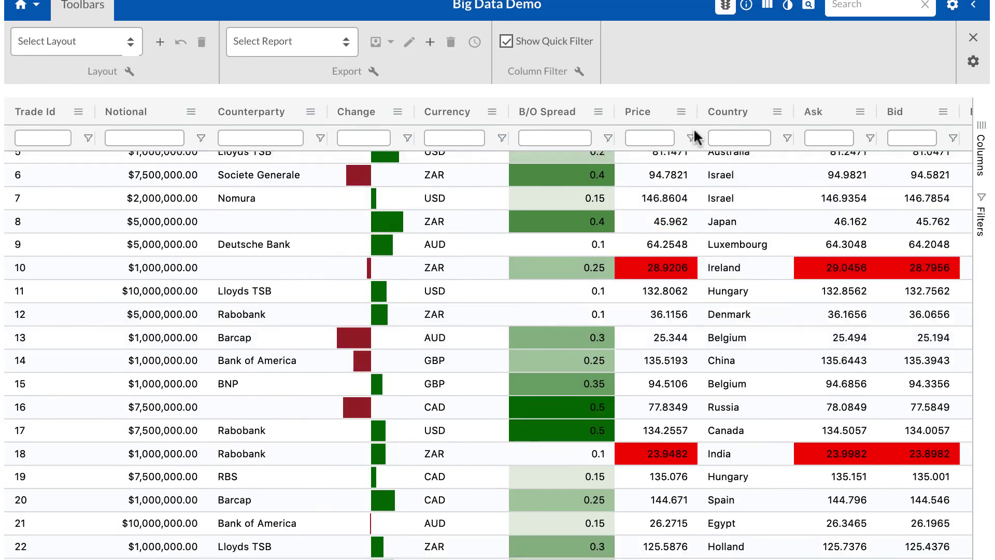
Set up a gradient column for Price with base value 10.0198, maximum positive value 150.6333 and magenta as the positive colour
left_click(681, 111)
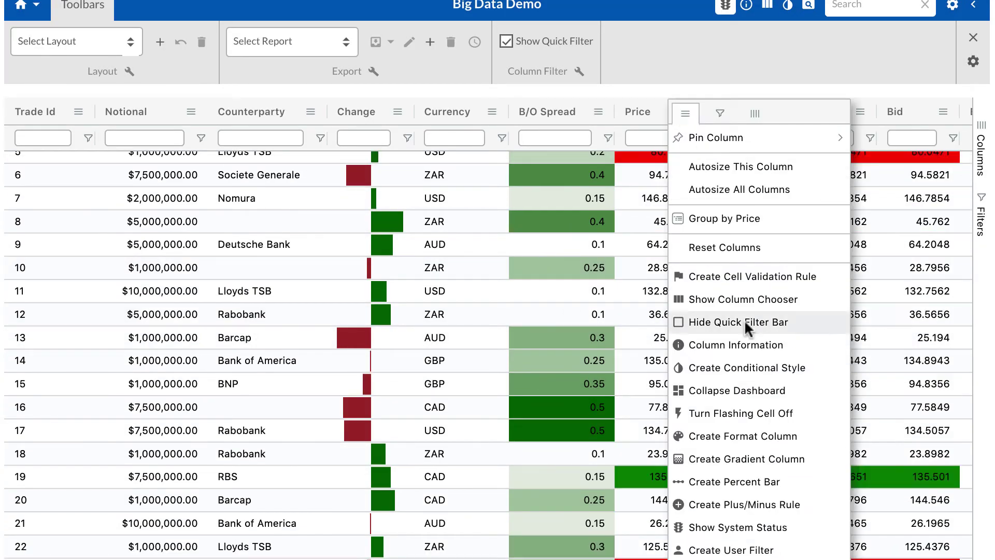
left_click(739, 457)
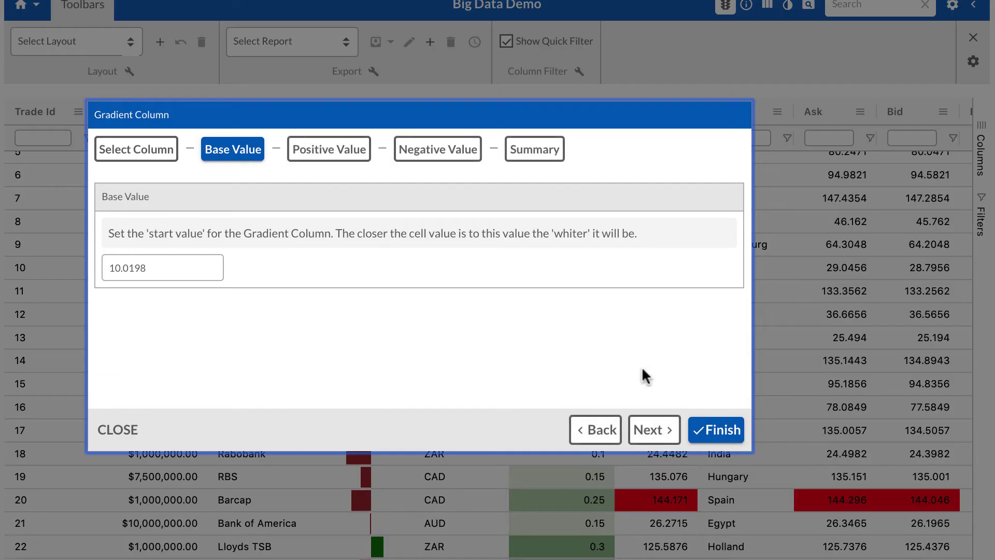
left_click(652, 434)
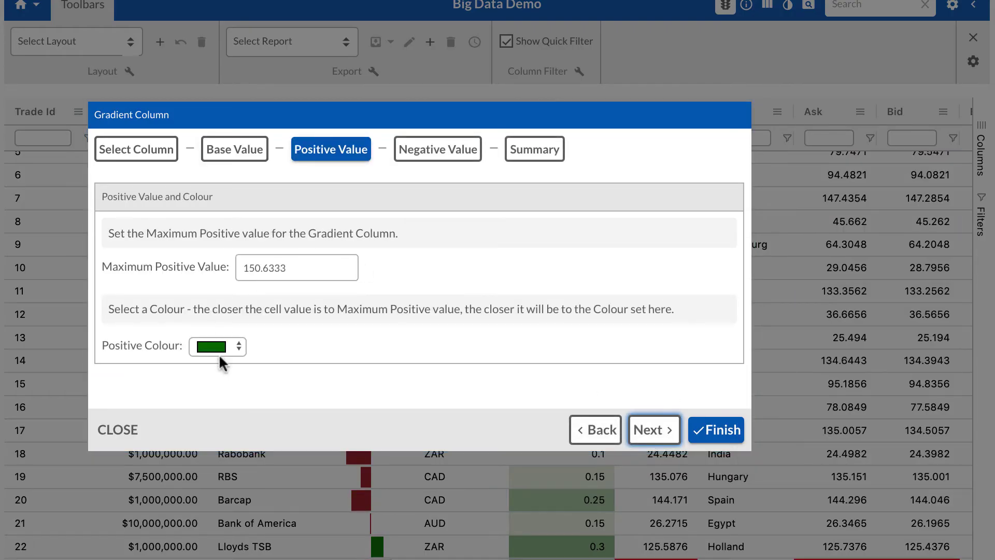
left_click(215, 346)
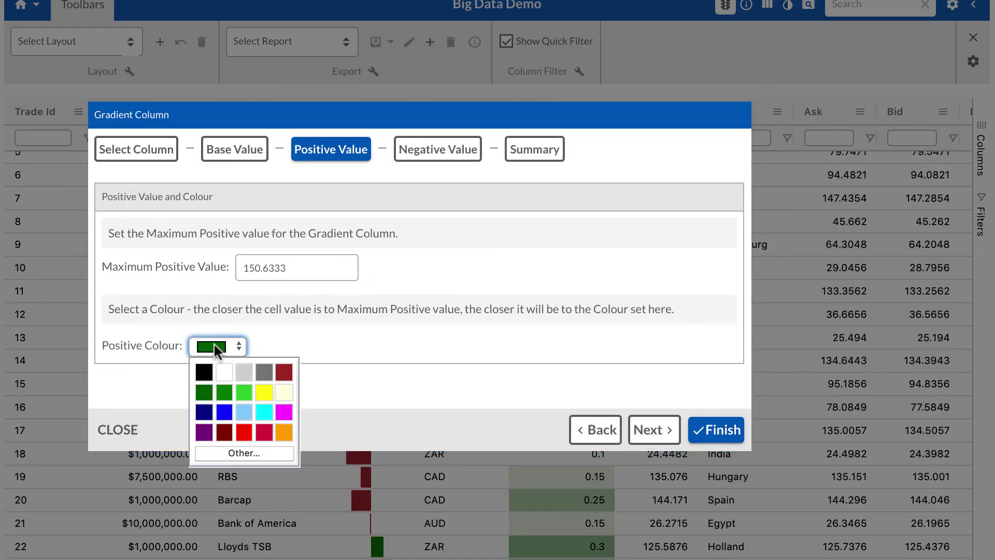
left_click(284, 413)
left_click(662, 433)
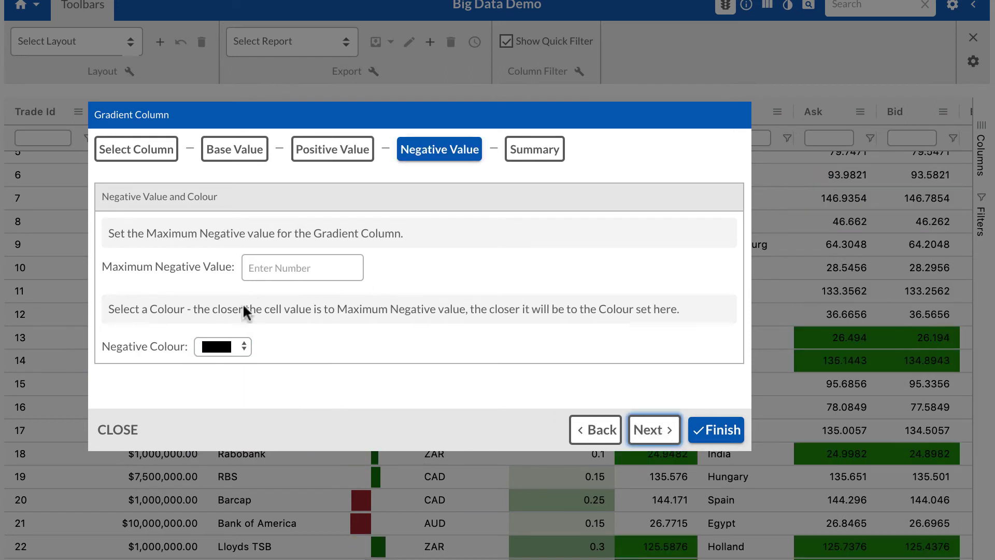
Choose blue as the negative colour with no maximum negative value, finish the Price gradient column and review it in the grid
left_click(220, 346)
left_click(224, 412)
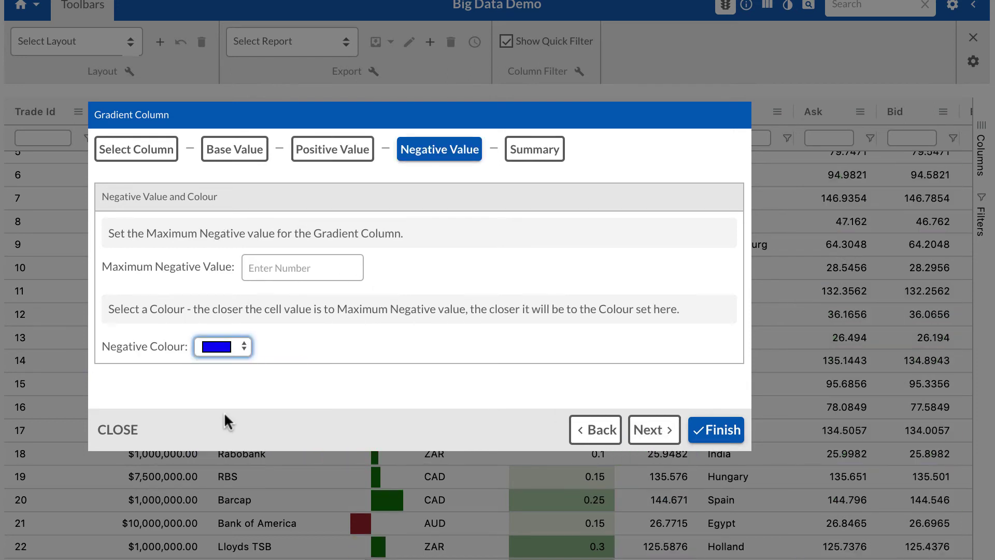
left_click(671, 433)
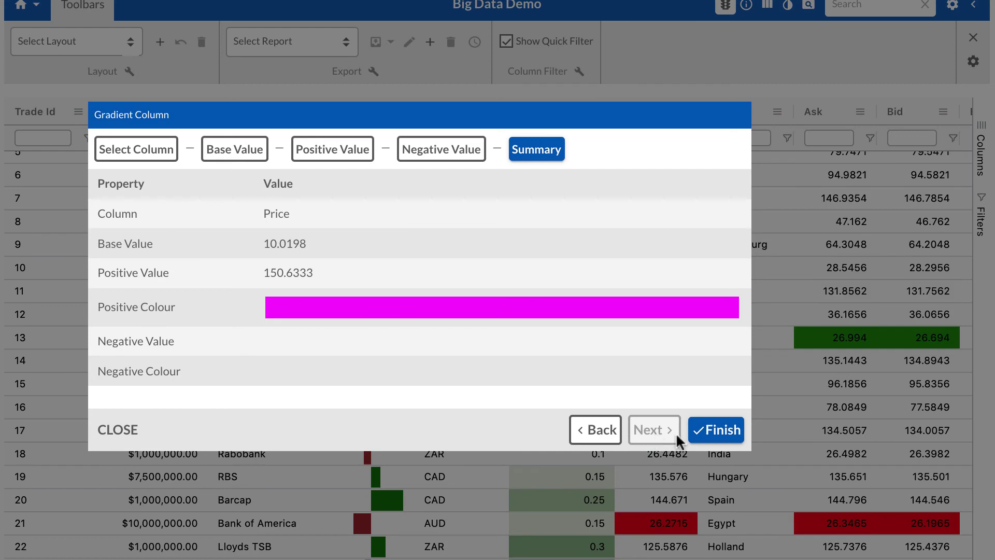
left_click(716, 430)
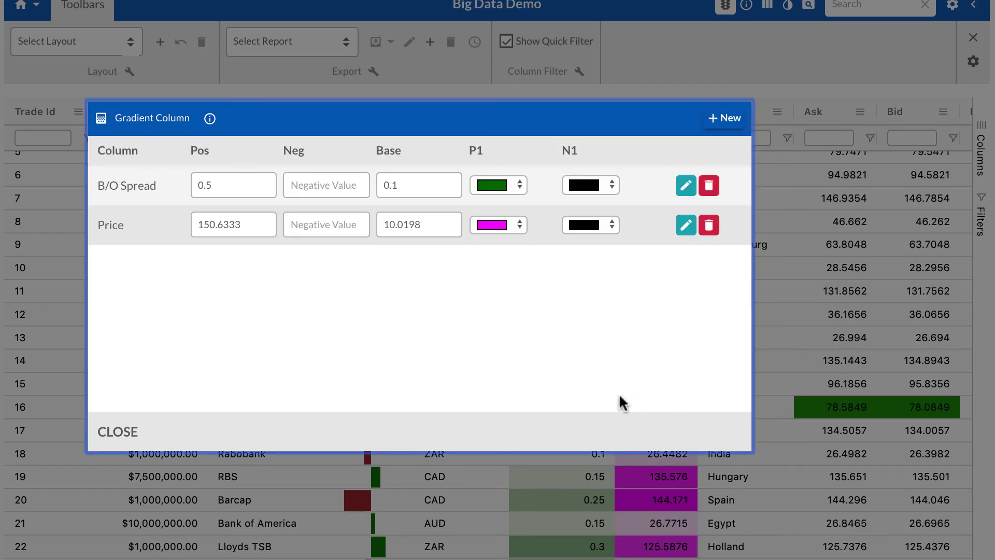
left_click(108, 441)
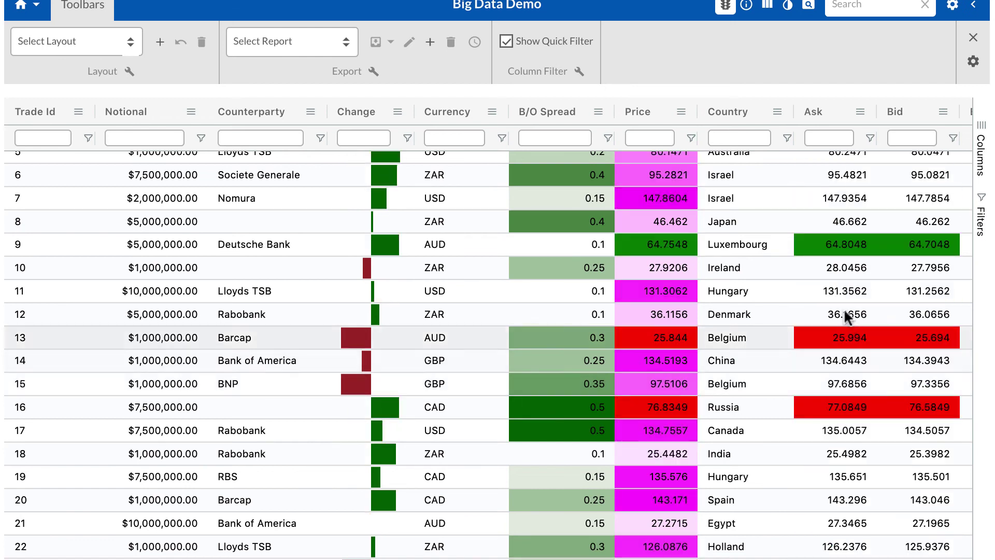
scroll(846, 314, "down", 2)
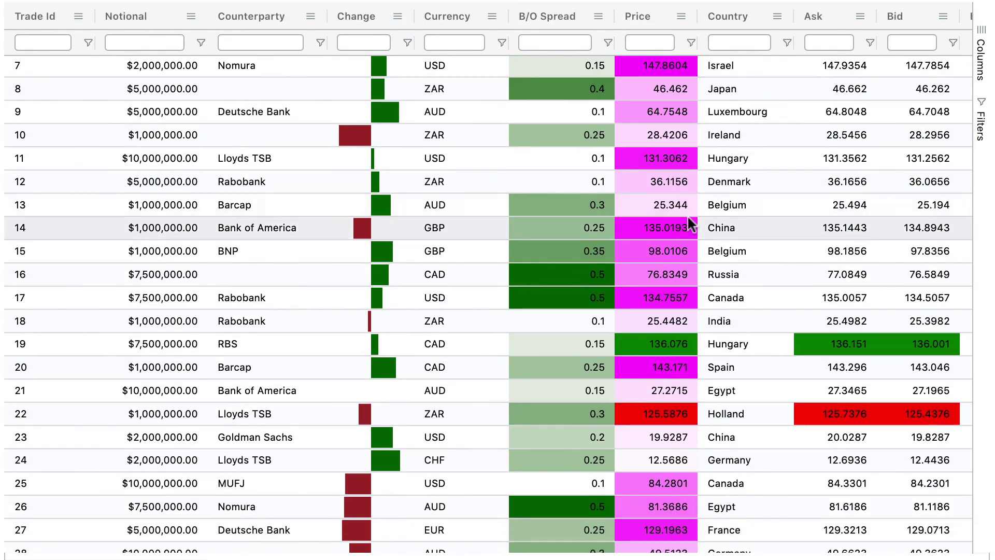
scroll(650, 208, "down", 10)
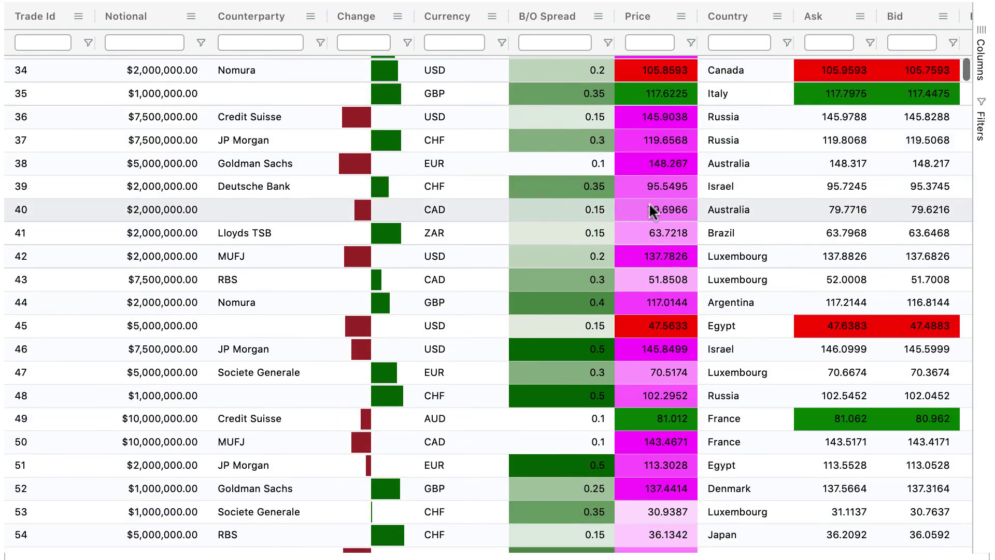